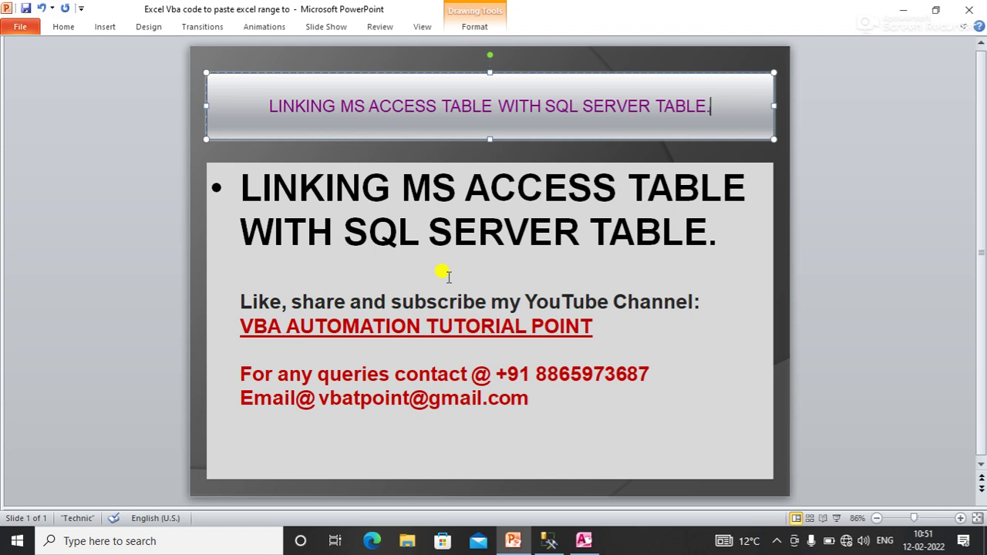
# Step: Leave the PowerPoint title slide and bring SQL Server Management Studio to the front
pyautogui.click(549, 541)
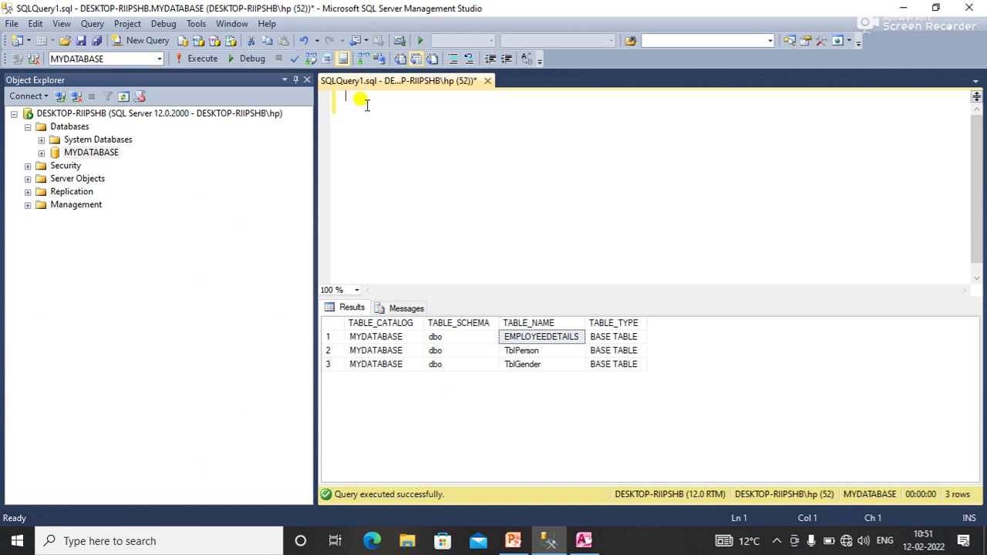
# Step: Write and run SELECT * FROM INFORMATION_SCHEMA.TABLES to list the database tables
pyautogui.write('SE')
pyautogui.write('L')
pyautogui.write('E')
pyautogui.write('CT *')
pyautogui.write(' FORM INF')
pyautogui.write('O')
pyautogui.press('BackSpace')
pyautogui.press('BackSpace')
pyautogui.press('BackSpace')
pyautogui.press('BackSpace')
pyautogui.press('BackSpace')
pyautogui.press('BackSpace')
pyautogui.press('BackSpace')
pyautogui.press('BackSpace')
pyautogui.write('ROM INF')
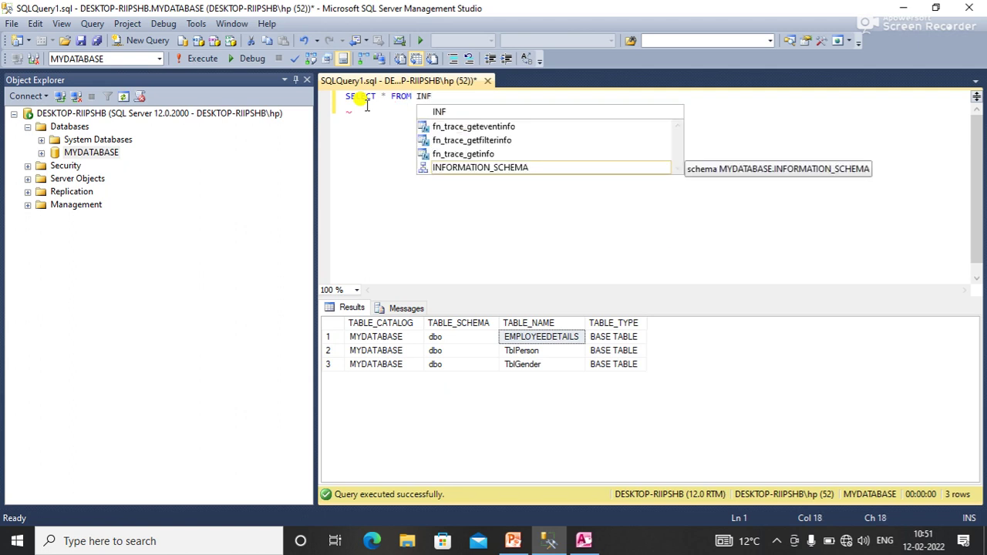
pyautogui.press('Tab')
pyautogui.write('.')
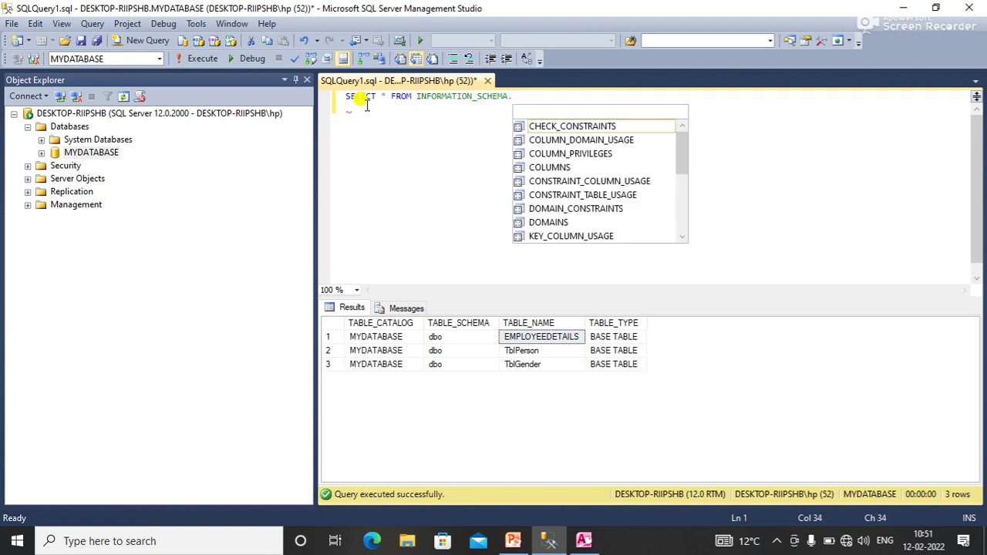
pyautogui.write('TABLE')
pyautogui.press('Down')
pyautogui.press('Down')
pyautogui.press('Tab')
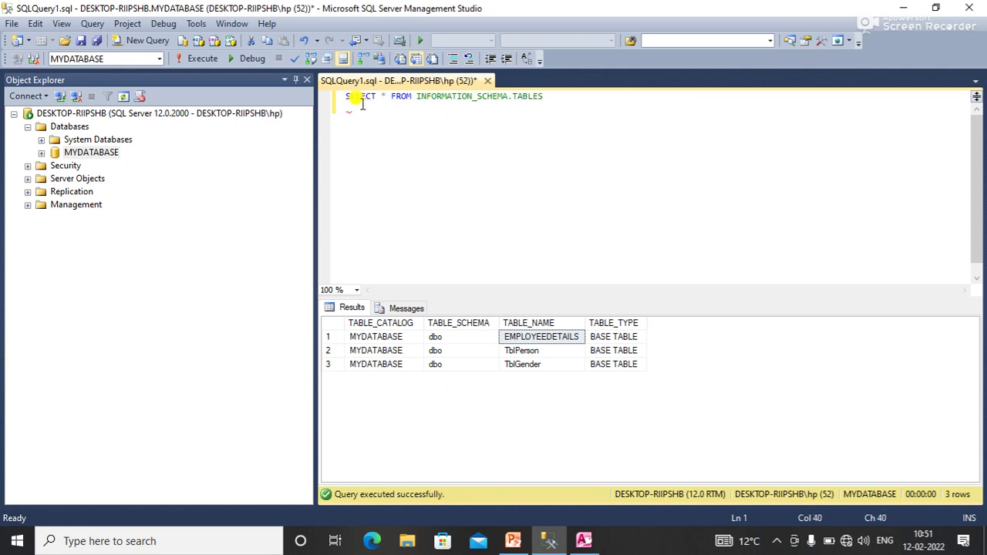
pyautogui.click(192, 57)
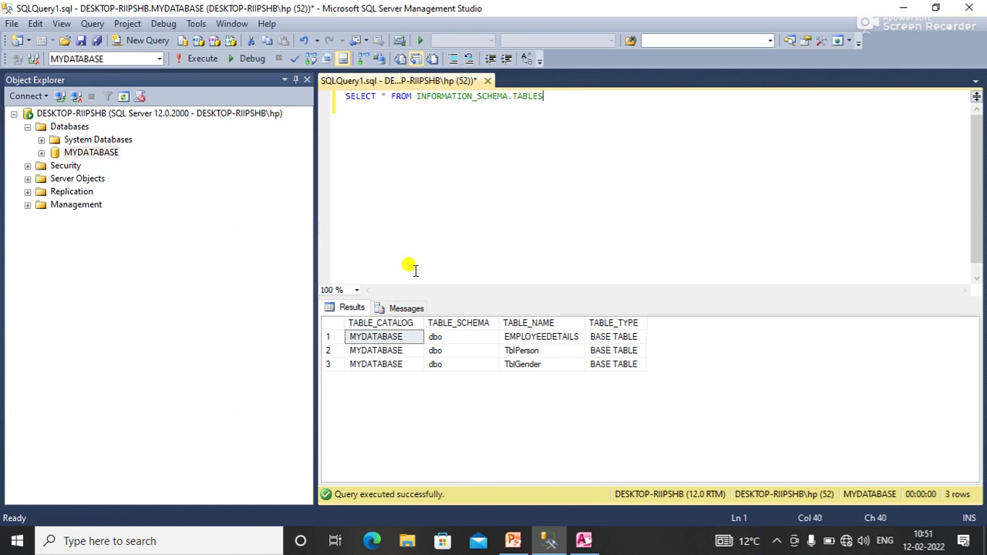
# Step: Point out the EMPLOYEEDETAILS, TblPerson and TblGender tables in the results, then switch to Access
pyautogui.click(523, 337)
pyautogui.click(524, 351)
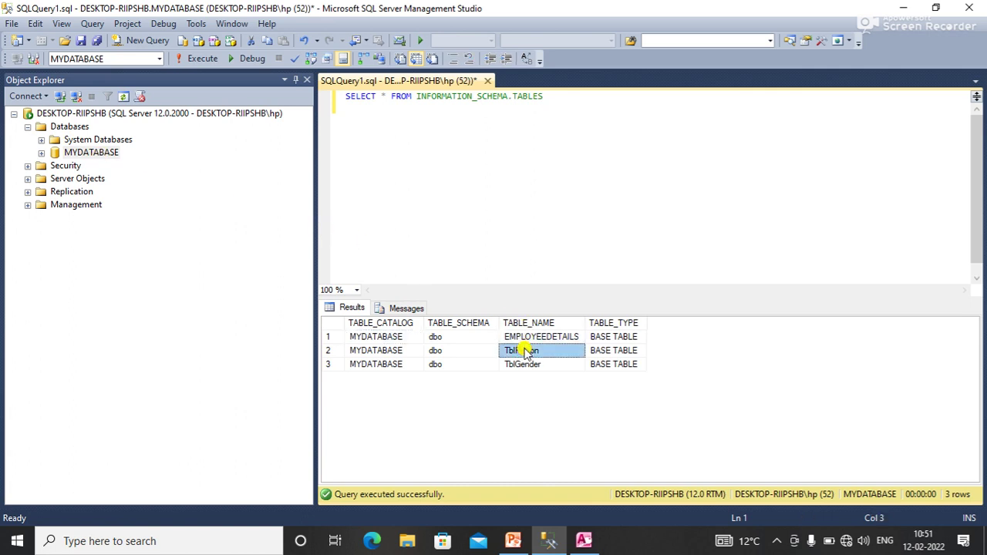
pyautogui.click(523, 364)
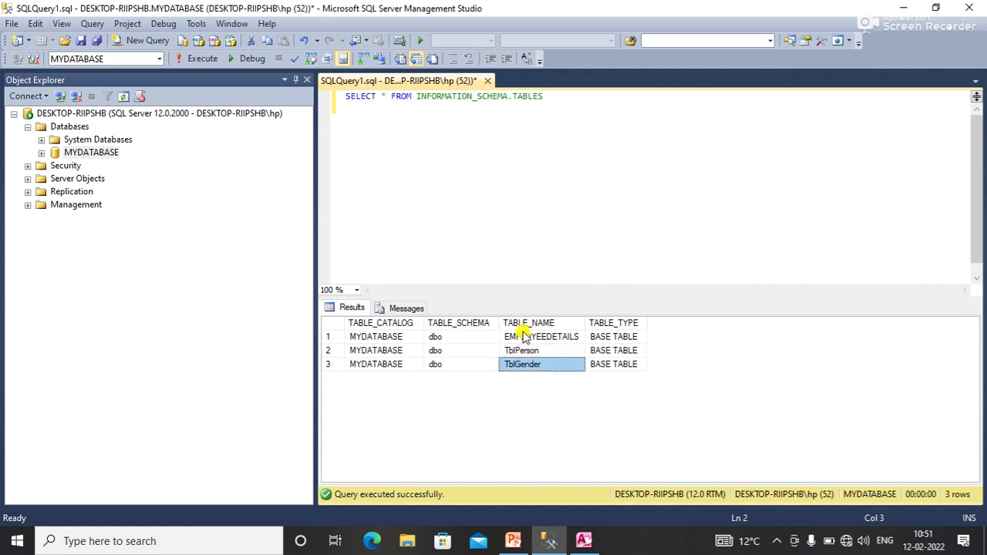
pyautogui.click(523, 337)
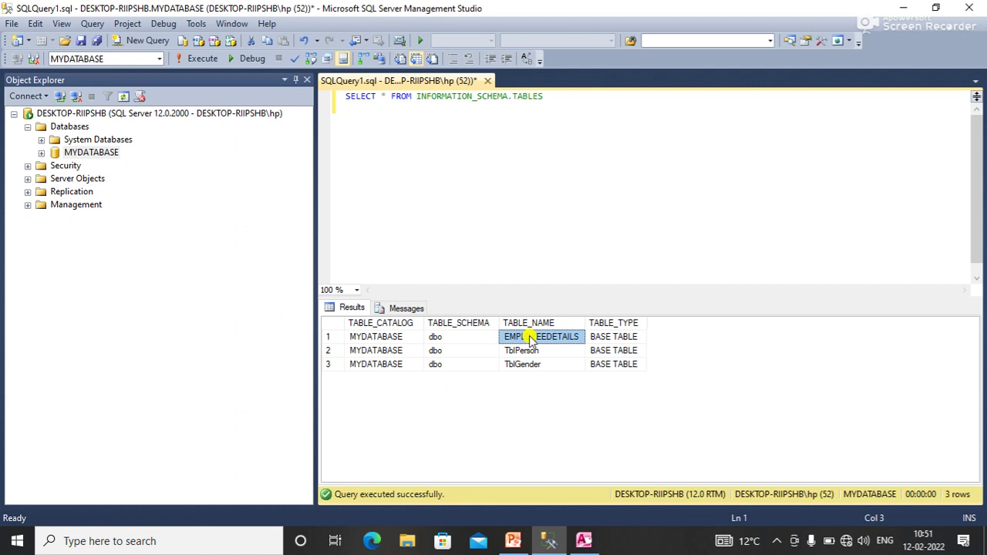
pyautogui.click(584, 540)
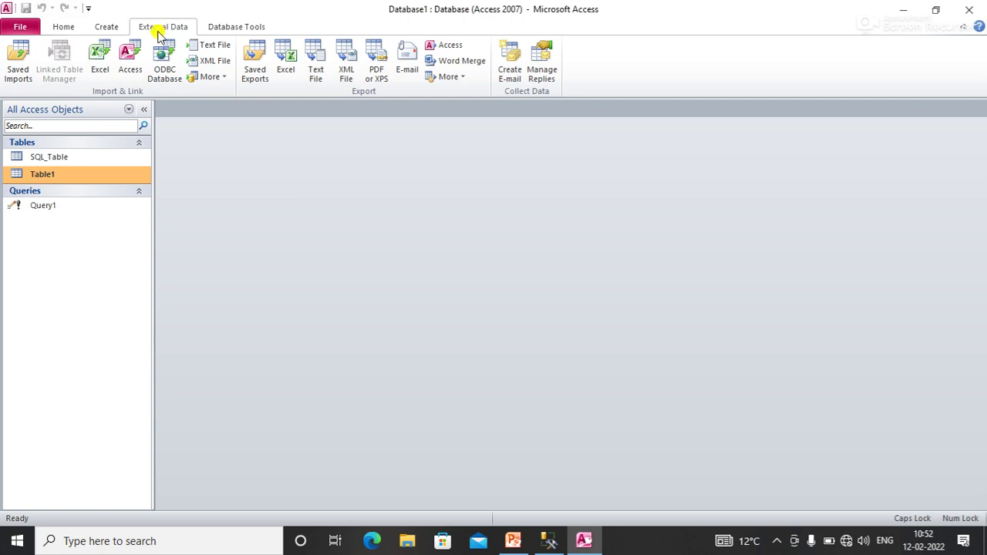
# Step: Start an ODBC Database external-data link, choosing to link rather than import
pyautogui.click(166, 59)
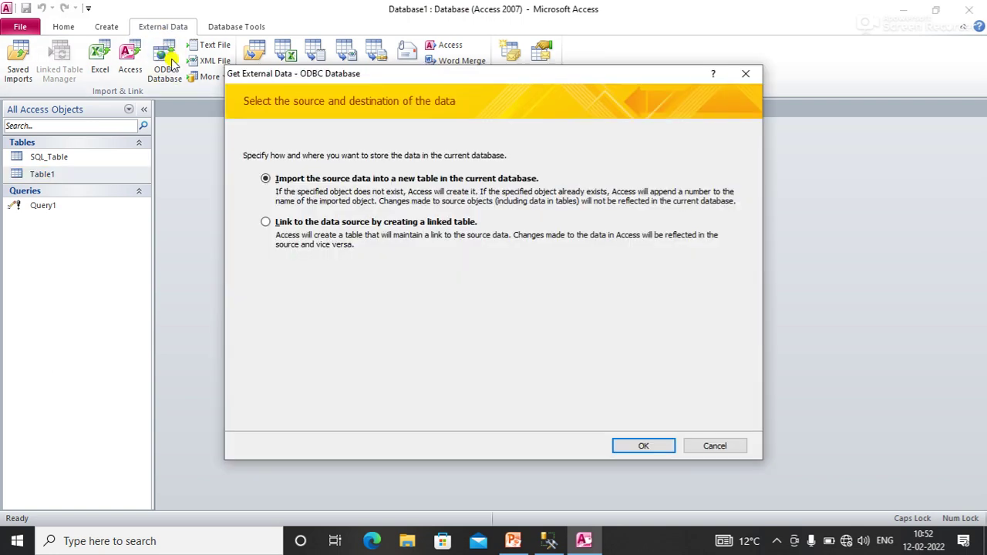
pyautogui.click(271, 223)
pyautogui.click(636, 446)
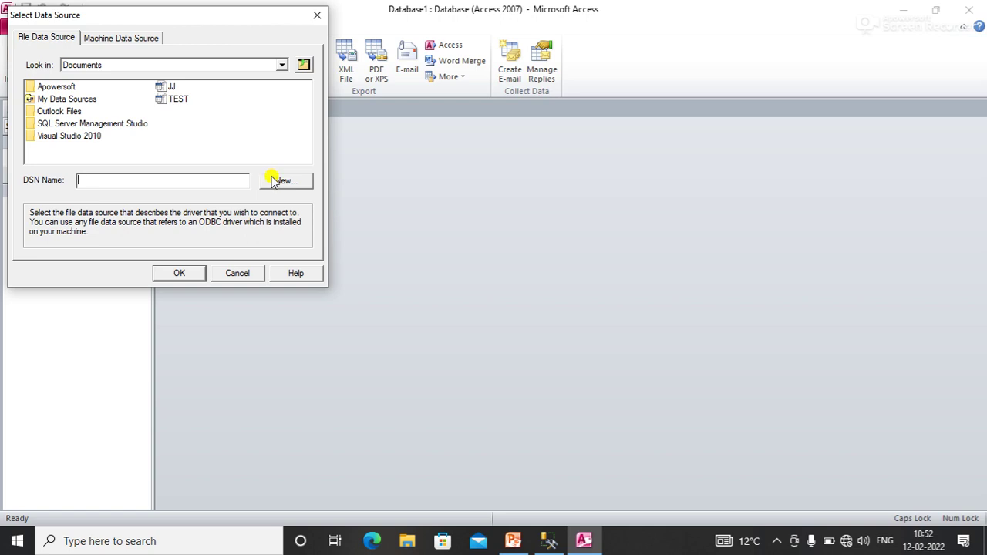
# Step: Create a new file data source named TESTNAME using the SQL Server Native Client 11.0 driver
pyautogui.click(284, 180)
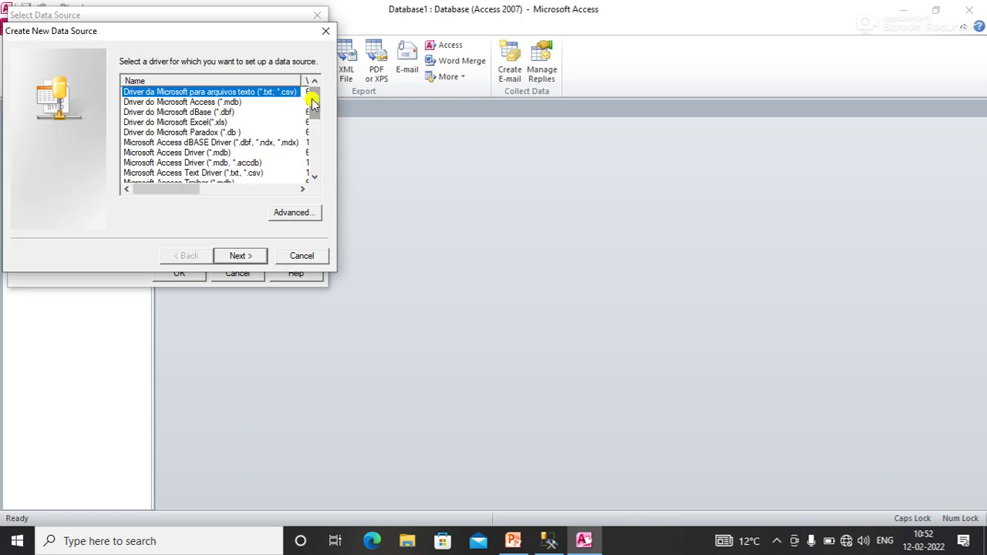
pyautogui.moveTo(313, 104); pyautogui.dragTo(311, 152)
pyautogui.click(180, 173)
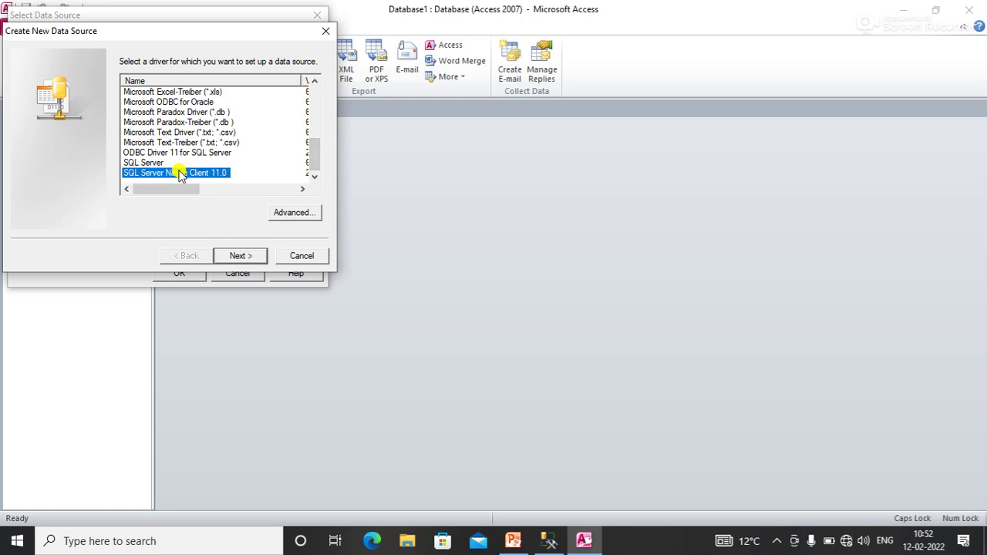
pyautogui.click(235, 256)
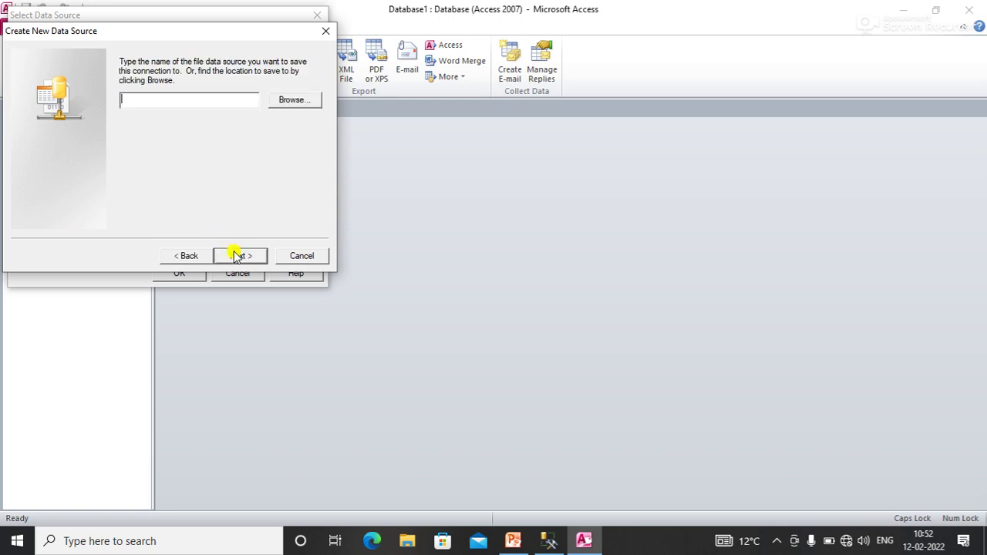
pyautogui.click(186, 95)
pyautogui.write('TESTNAME')
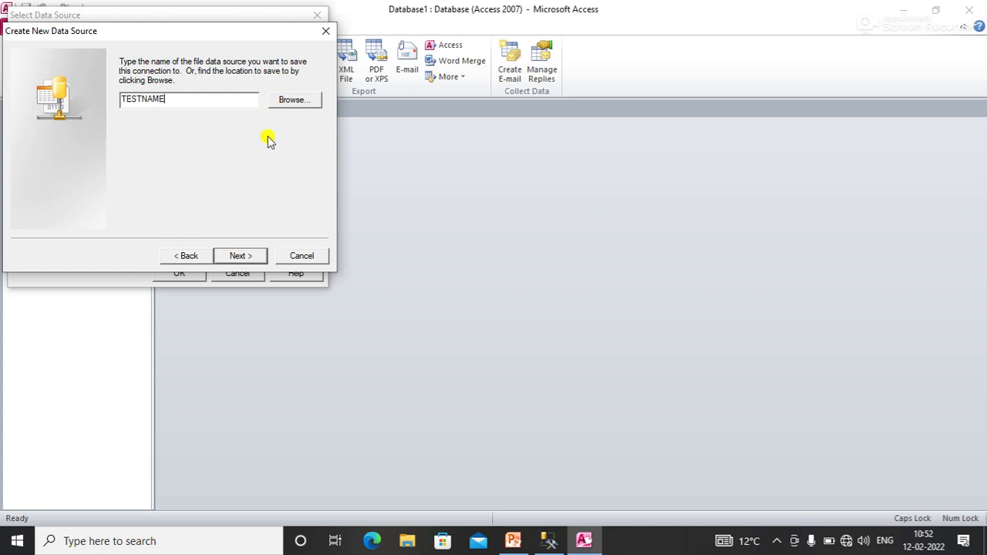
pyautogui.click(237, 255)
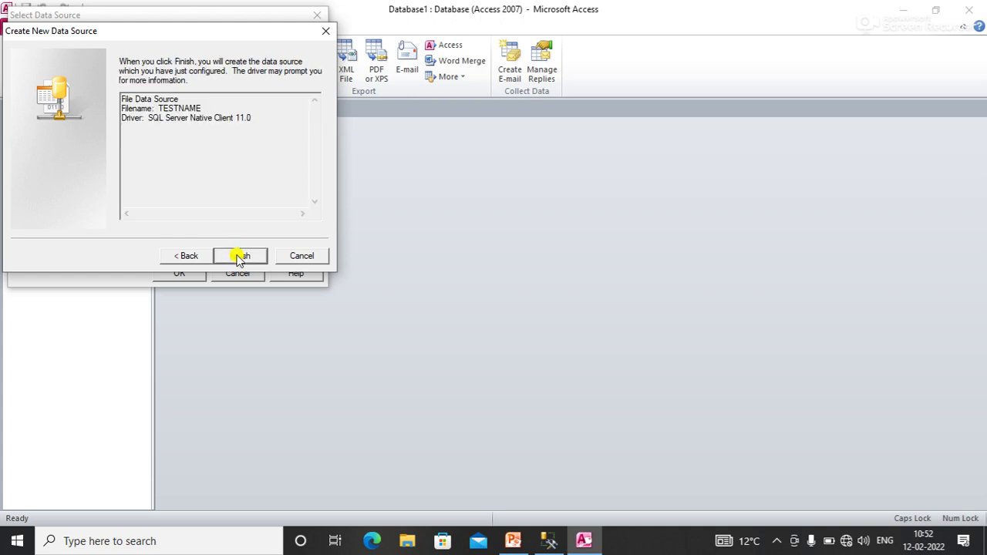
pyautogui.click(234, 254)
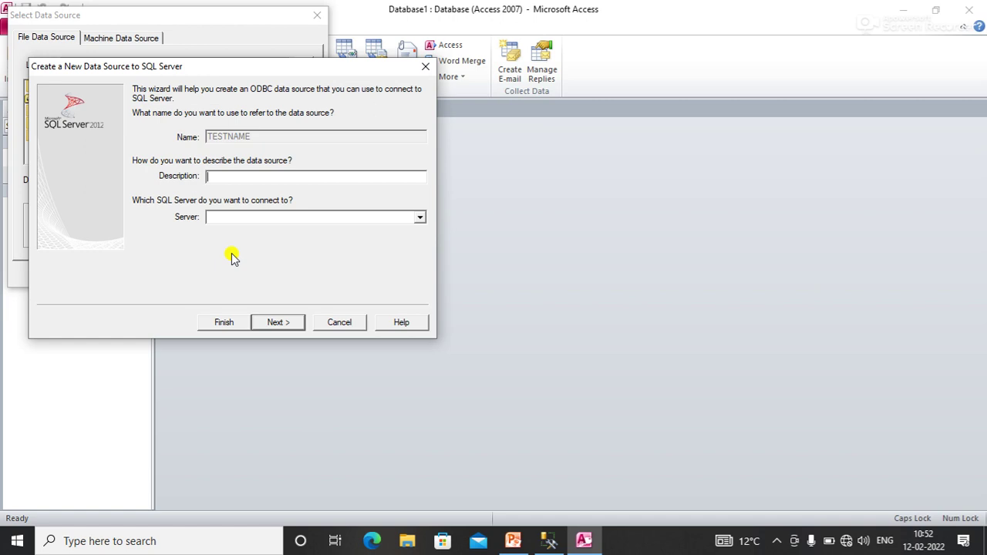
# Step: Choose DESKTOP-RIIPSHB as the wizard's server, then switch to SQL Server Management Studio
pyautogui.click(418, 218)
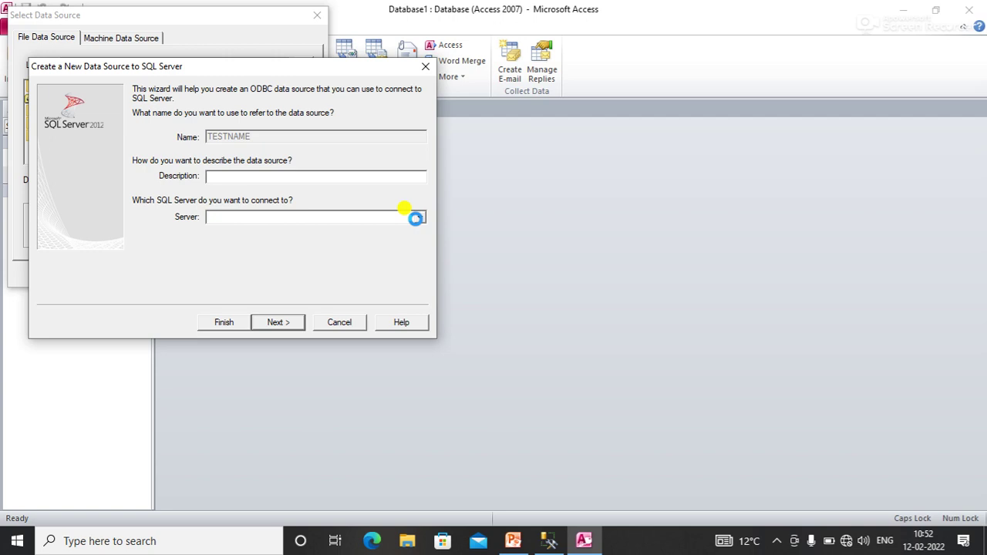
pyautogui.click(351, 238)
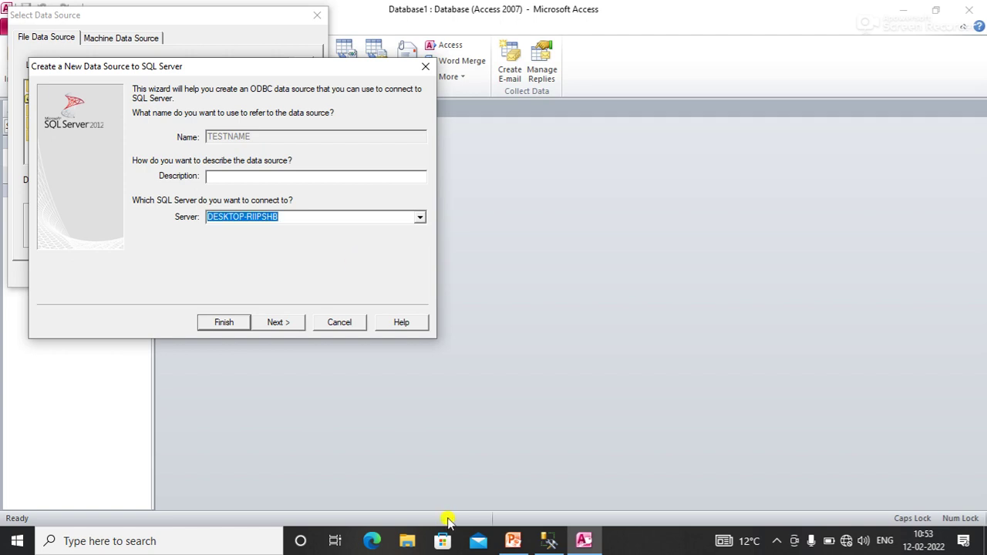
pyautogui.moveTo(549, 540)
pyautogui.click(552, 474)
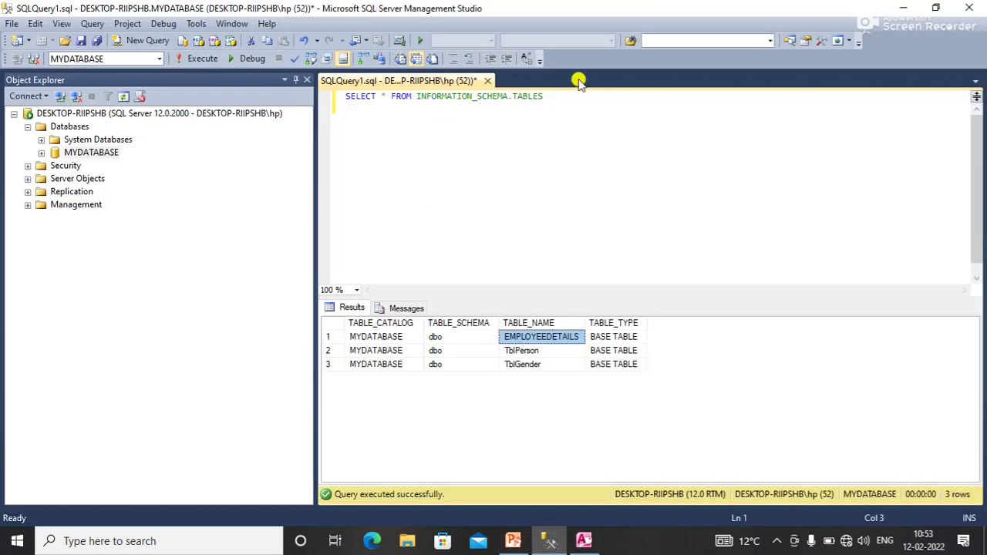
pyautogui.click(552, 98)
pyautogui.press('Return')
pyautogui.press('Return')
pyautogui.write('SELECT @')
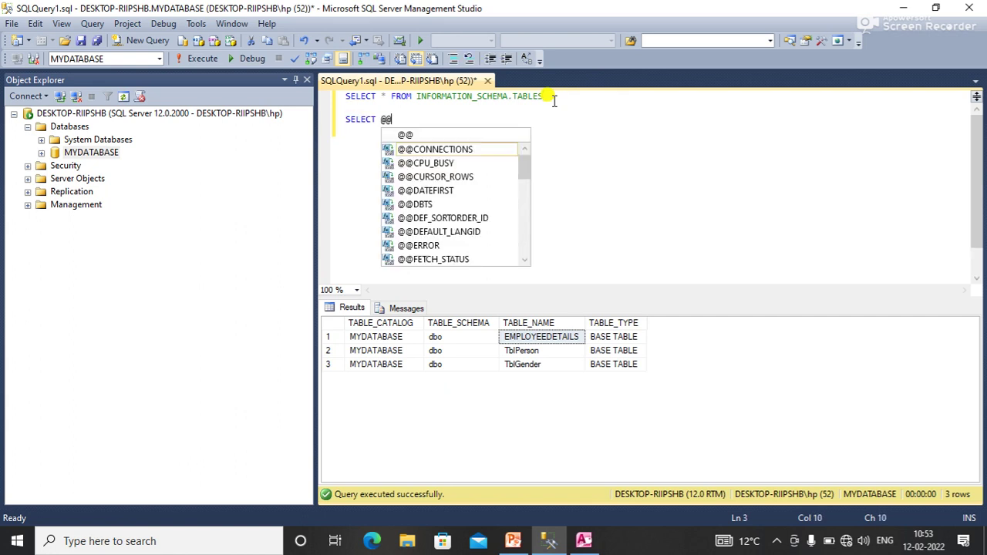
pyautogui.write('@SER')
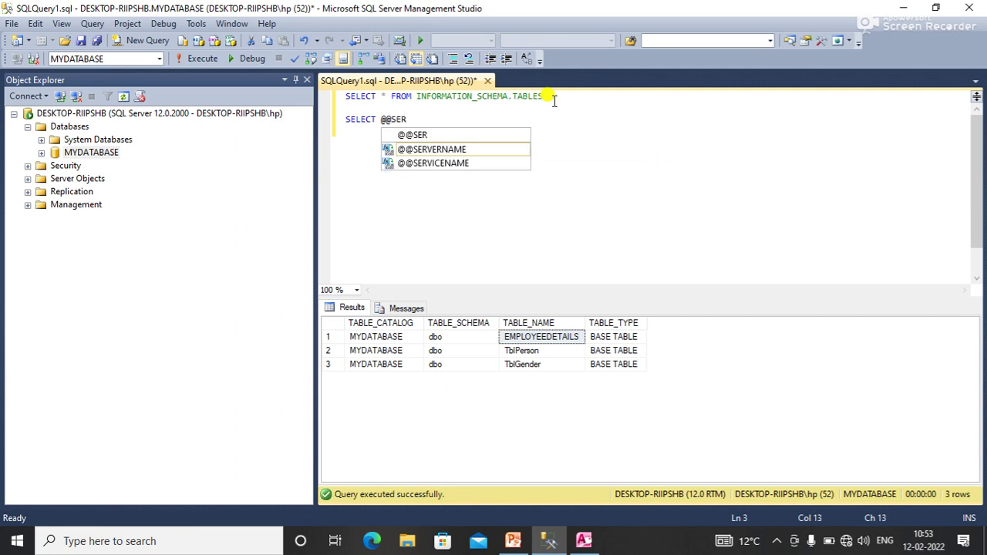
pyautogui.press('Tab')
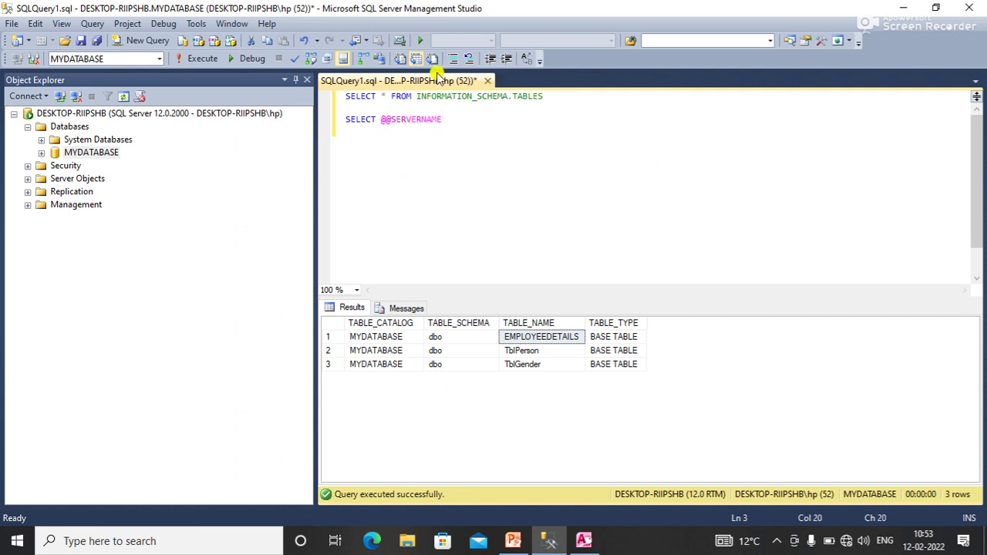
pyautogui.click(198, 59)
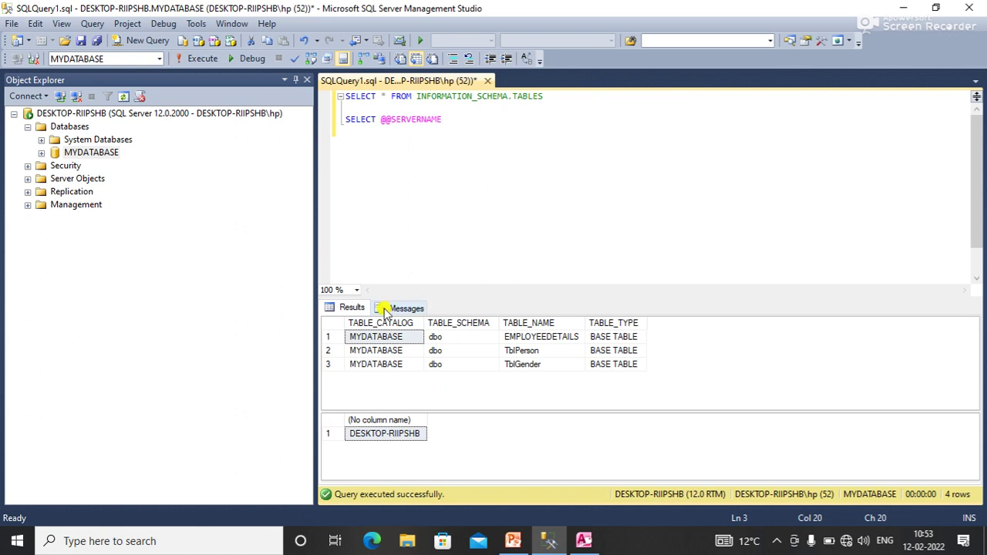
pyautogui.click(387, 436)
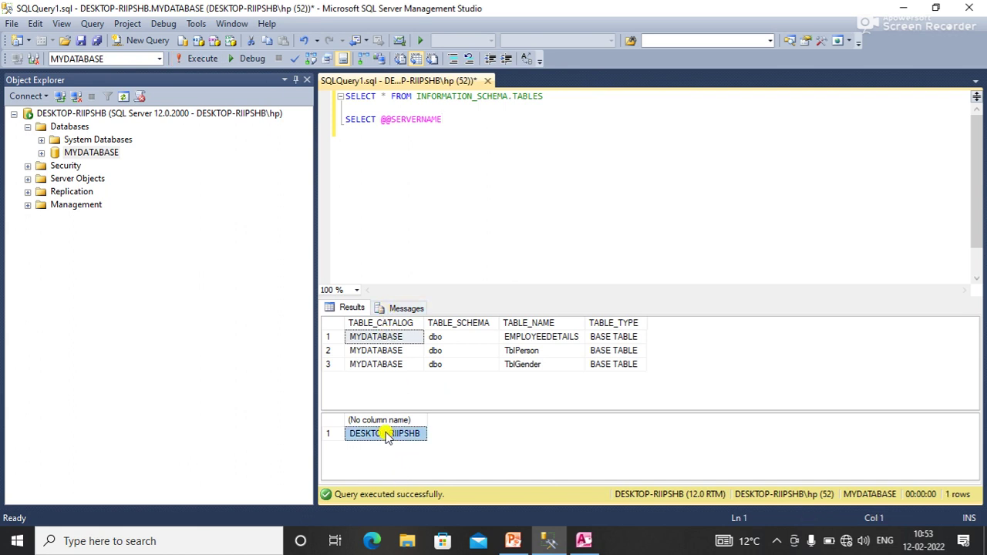
pyautogui.hotkey('alt', 'Tab')
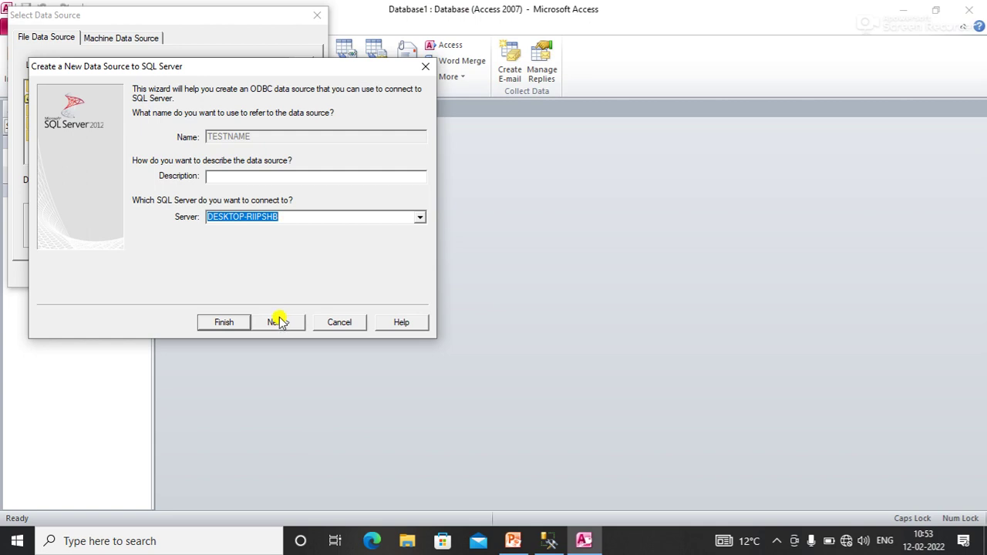
# Step: Keep Windows authentication, change the default database to MYDATABASE, and finish the data source setup
pyautogui.click(279, 321)
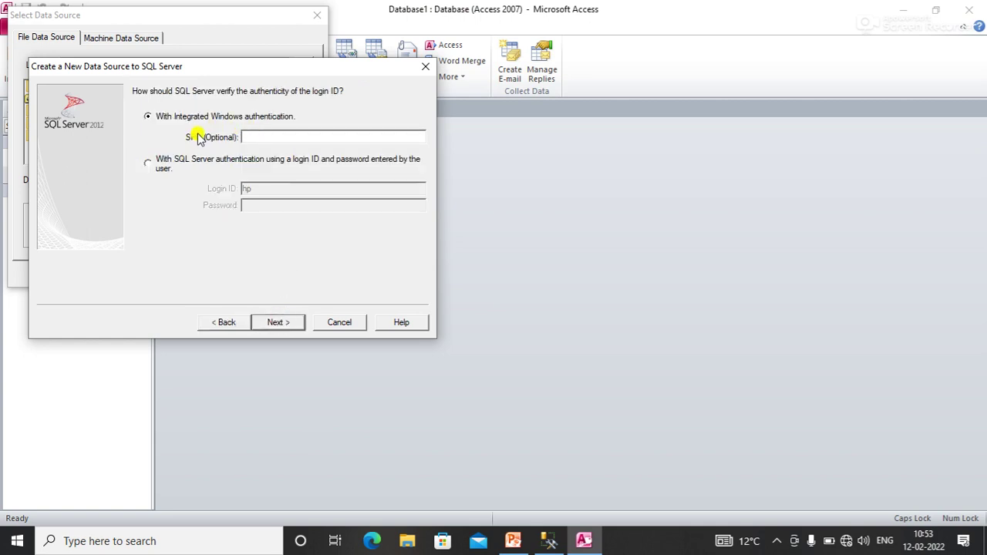
pyautogui.click(276, 323)
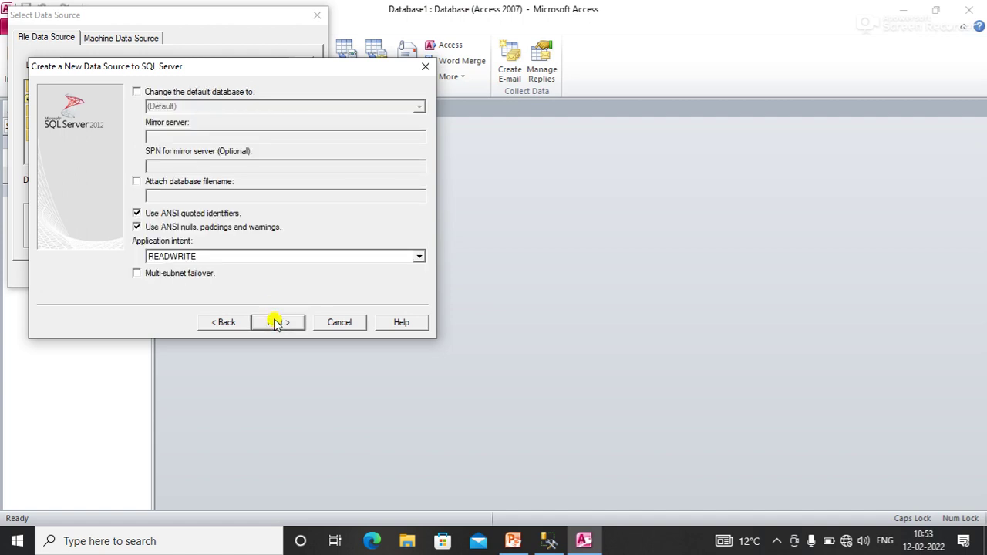
pyautogui.click(136, 92)
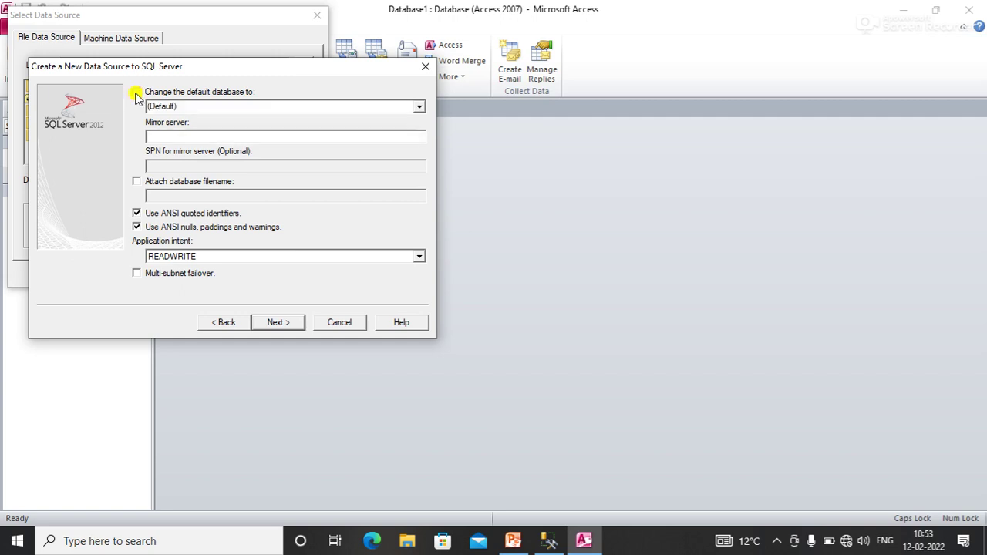
pyautogui.click(417, 106)
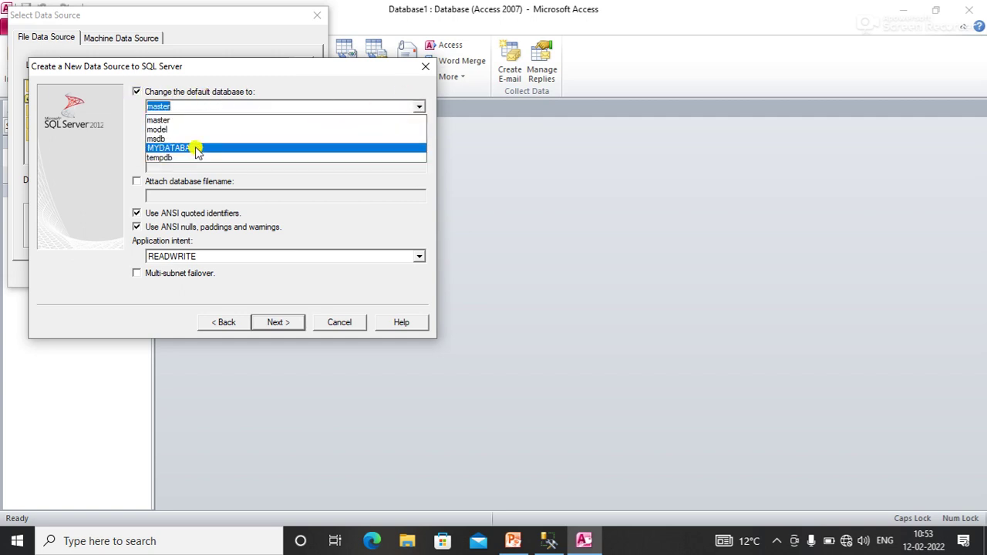
pyautogui.click(196, 149)
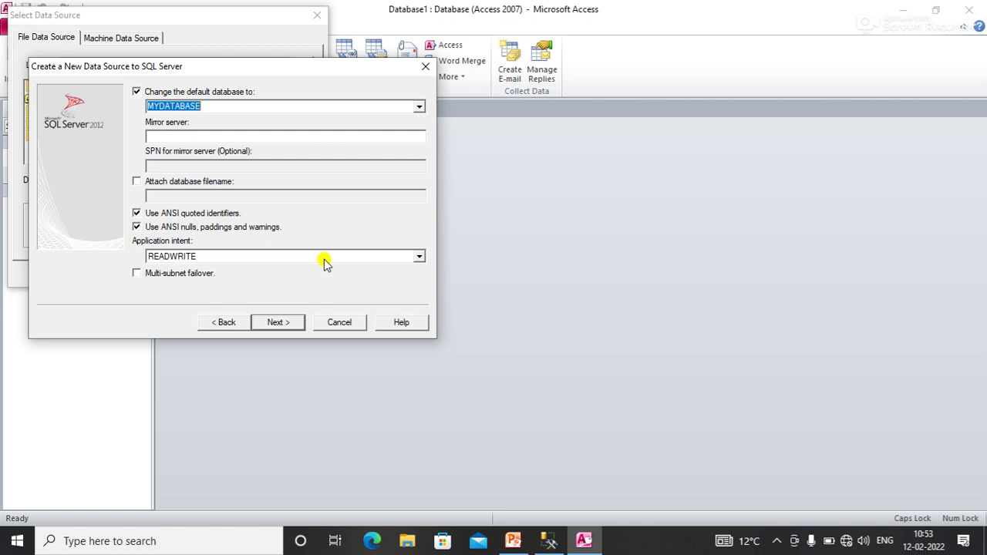
pyautogui.click(283, 325)
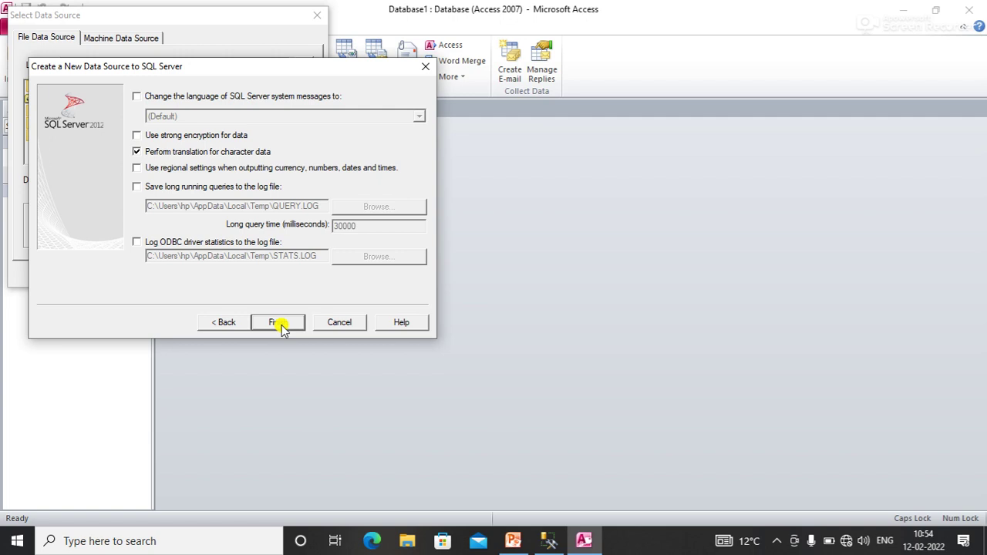
pyautogui.click(282, 325)
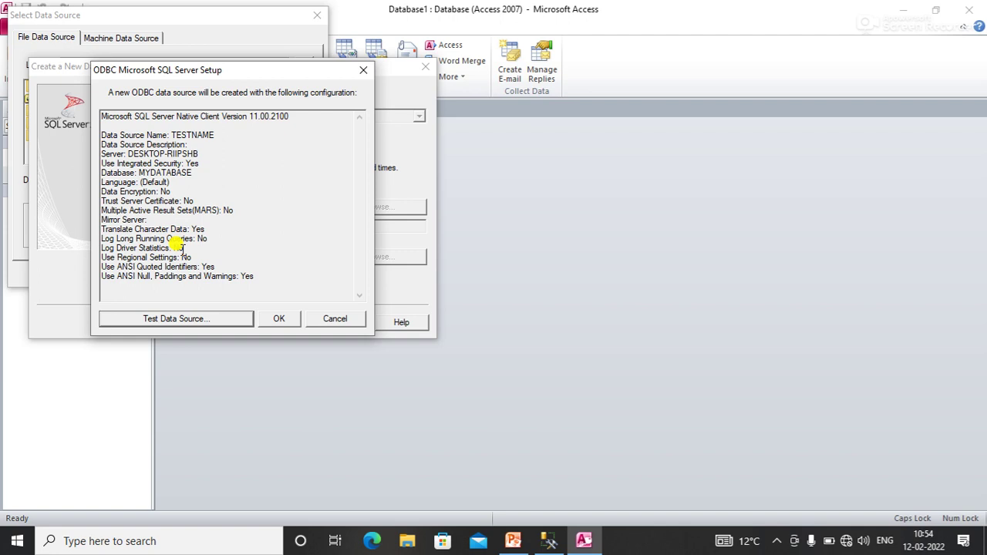
# Step: Test the TESTNAME data source successfully, accept it, and connect through TESTNAME to list its tables
pyautogui.click(182, 318)
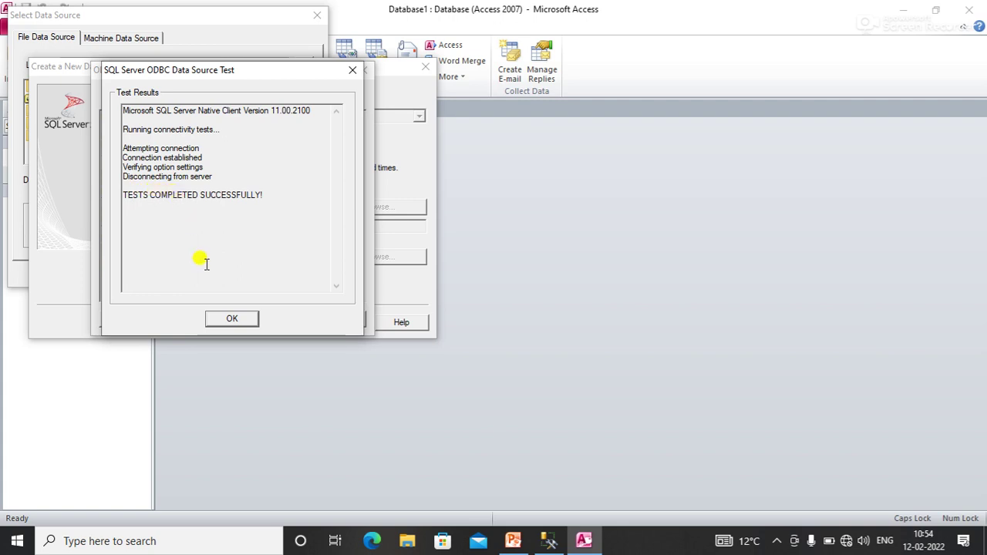
pyautogui.click(235, 324)
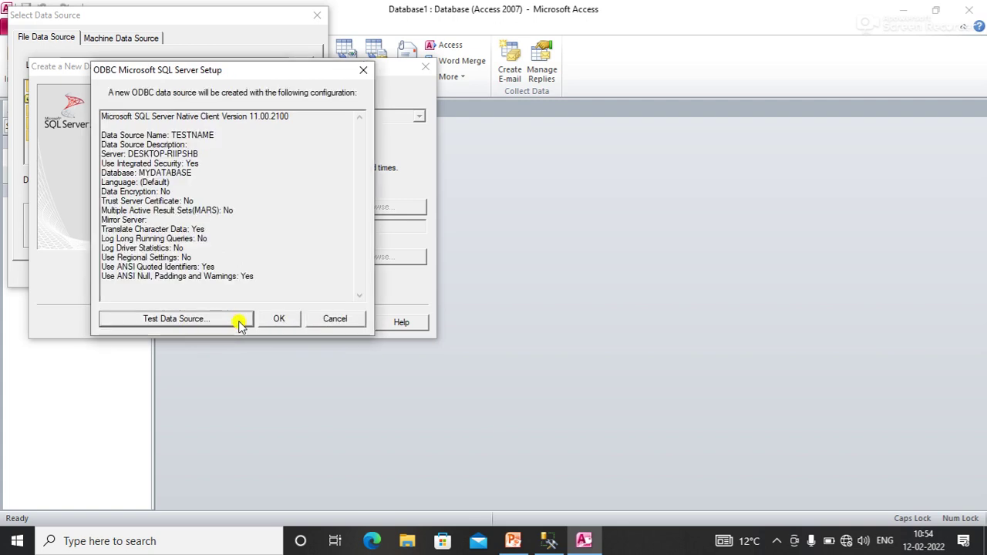
pyautogui.click(276, 321)
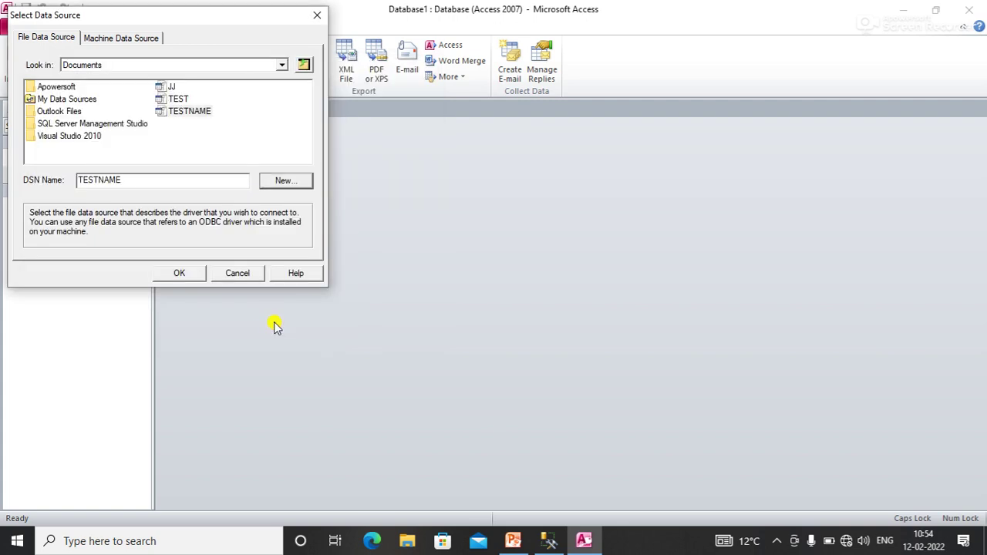
pyautogui.click(185, 274)
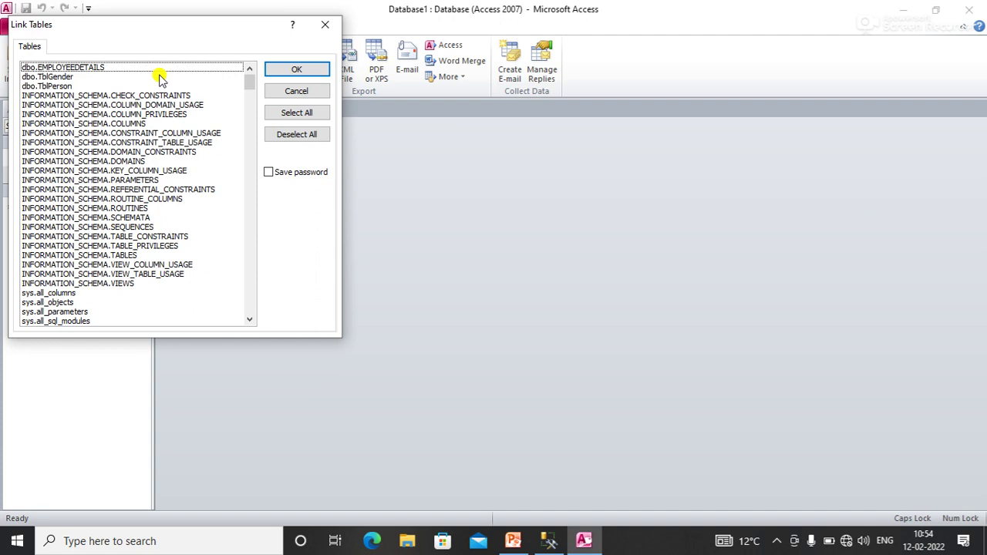
# Step: Link dbo.EMPLOYEEDETAILS, open dbo_EMPLOYEEDETAILS in datasheet view, and go to its new-record row
pyautogui.click(114, 68)
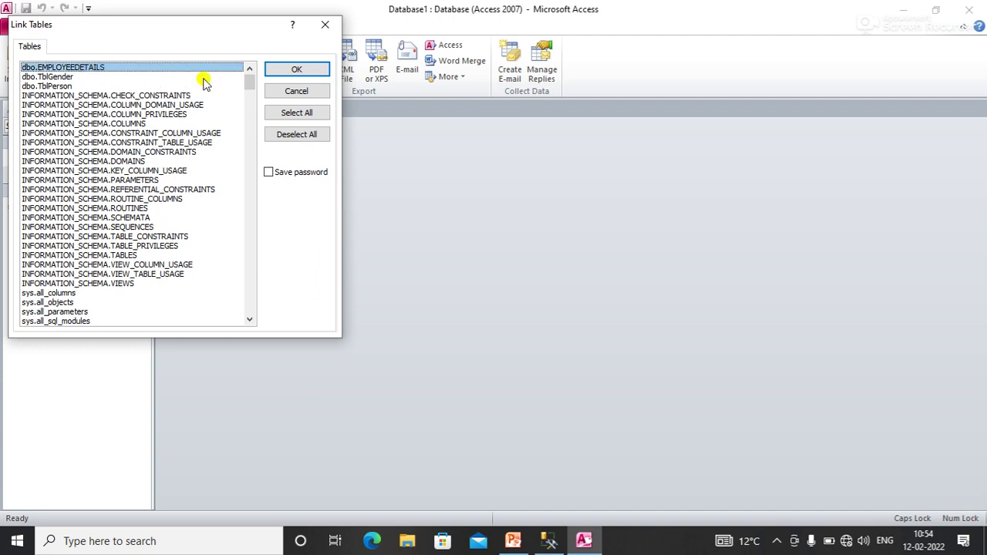
pyautogui.click(316, 68)
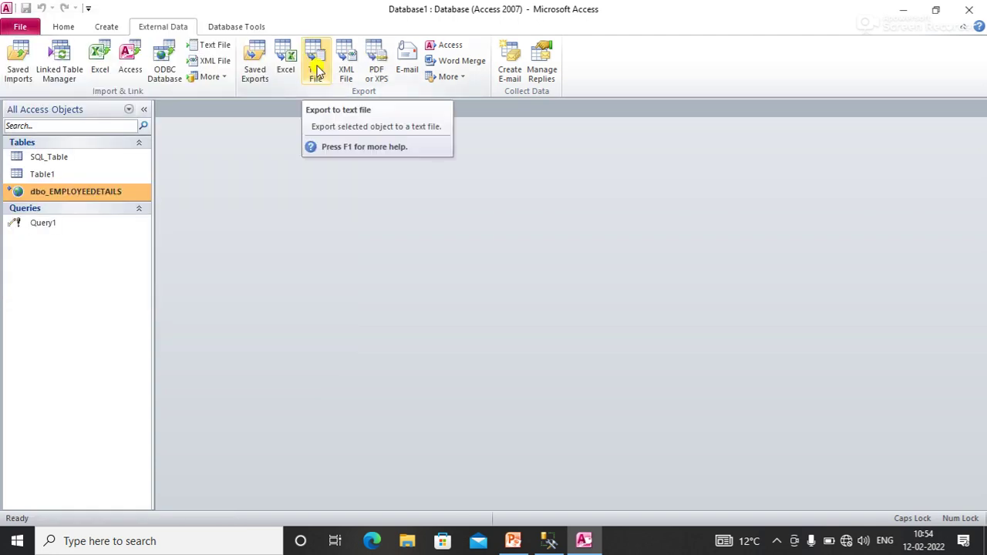
pyautogui.doubleClick(77, 195)
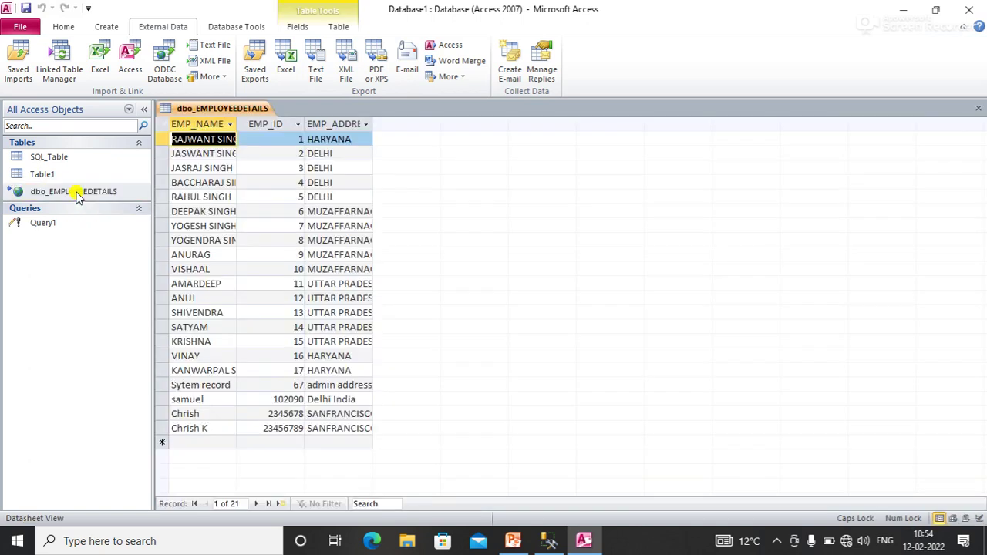
pyautogui.click(205, 443)
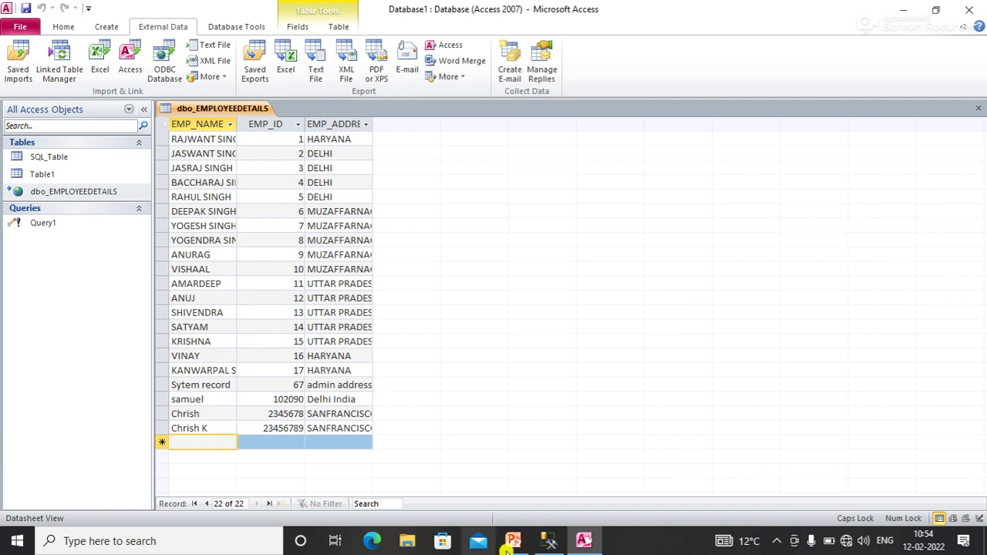
# Step: In SSMS, remove the server-name query and rewrite the first query as SELECT * FROM EMPLOYEEDETAILS
pyautogui.click(547, 542)
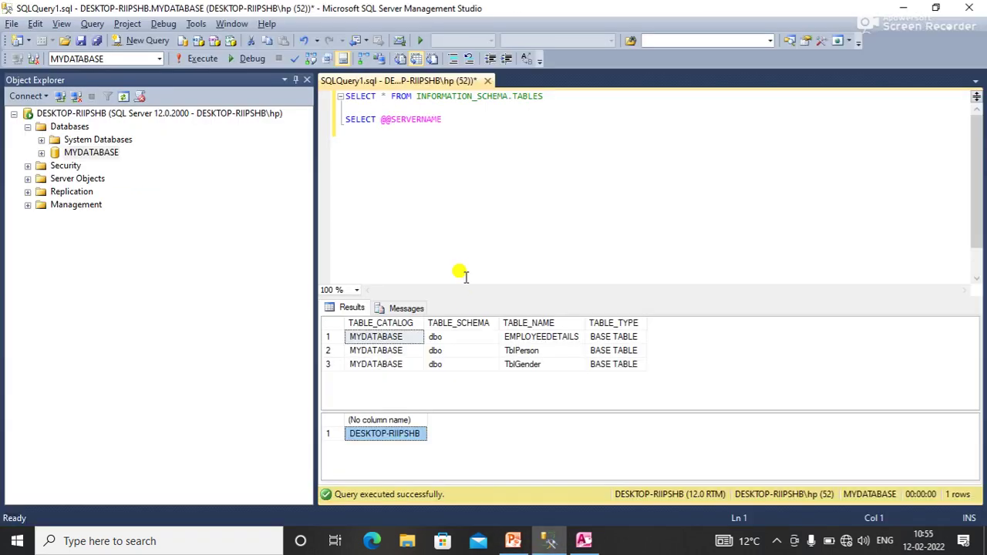
pyautogui.click(446, 117)
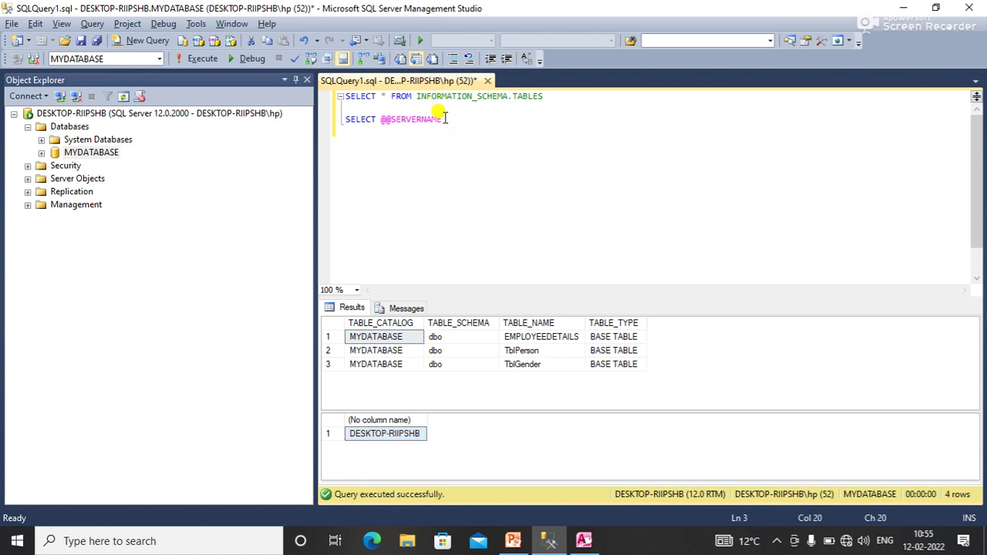
pyautogui.moveTo(443, 118); pyautogui.dragTo(343, 119)
pyautogui.press('Delete')
pyautogui.press('BackSpace')
pyautogui.press('BackSpace')
pyautogui.press('BackSpace')
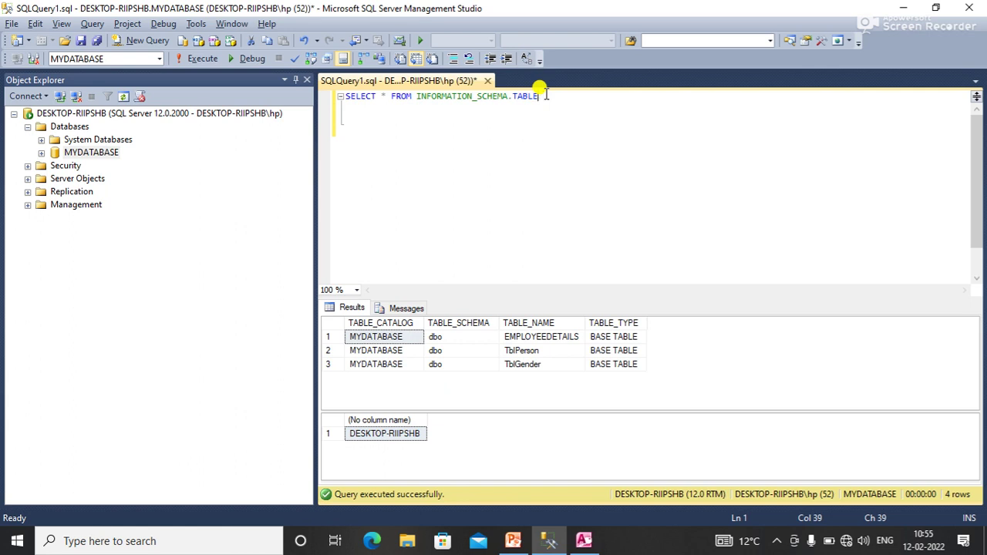
pyautogui.press('BackSpace')
pyautogui.press('BackSpace')
pyautogui.press('BackSpace')
pyautogui.press('BackSpace')
pyautogui.press('BackSpace')
pyautogui.press('BackSpace')
pyautogui.press('BackSpace')
pyautogui.press('BackSpace')
pyautogui.press('BackSpace')
pyautogui.press('BackSpace')
pyautogui.press('BackSpace')
pyautogui.press('BackSpace')
pyautogui.press('BackSpace')
pyautogui.press('BackSpace')
pyautogui.press('BackSpace')
pyautogui.press('BackSpace')
pyautogui.press('BackSpace')
pyautogui.press('BackSpace')
pyautogui.press('BackSpace')
pyautogui.press('BackSpace')
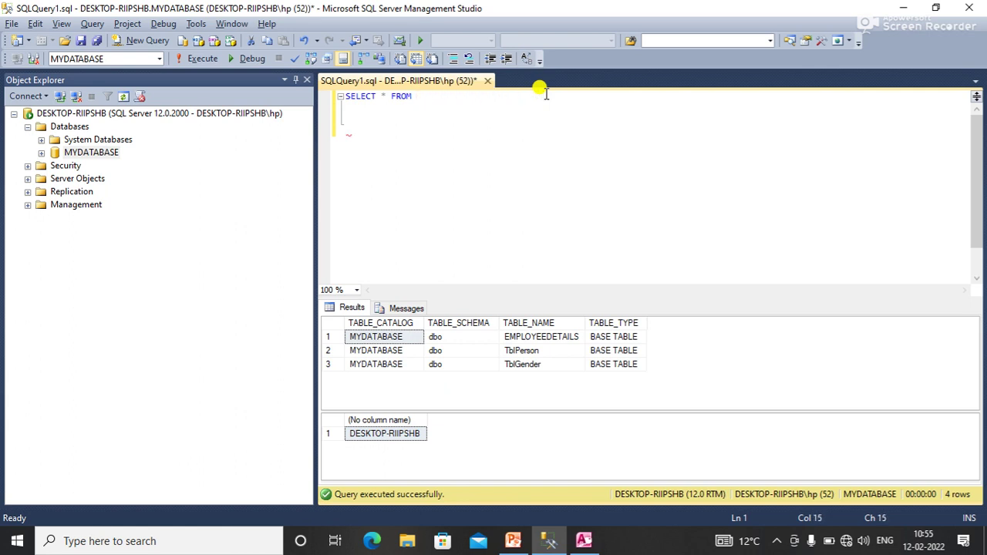
pyautogui.hotkey('ctrl', 'j')
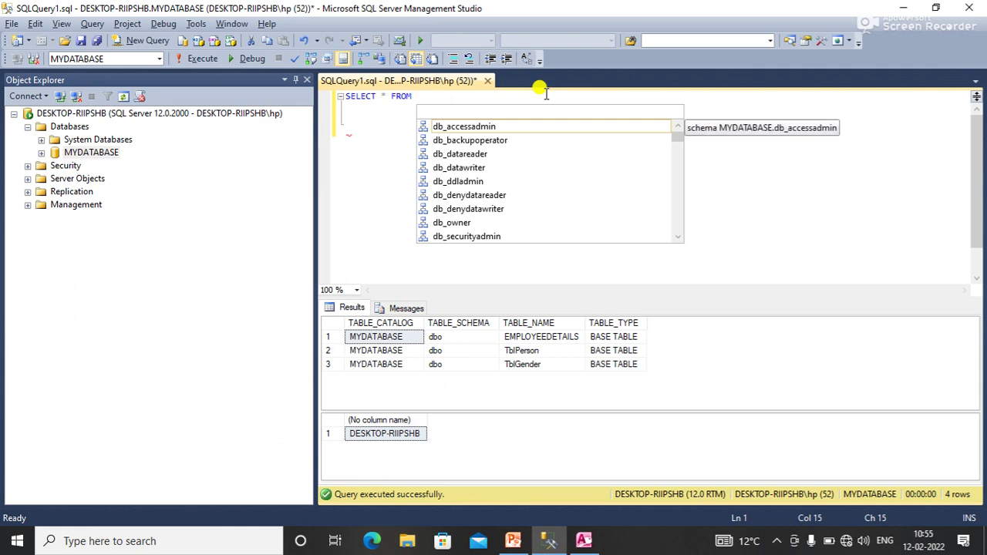
pyautogui.write('EM')
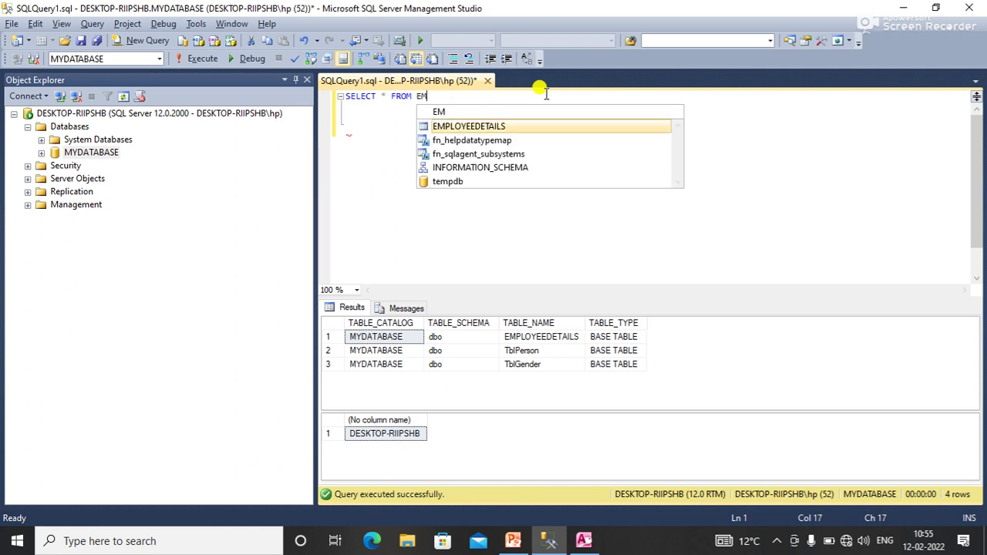
pyautogui.press('Tab')
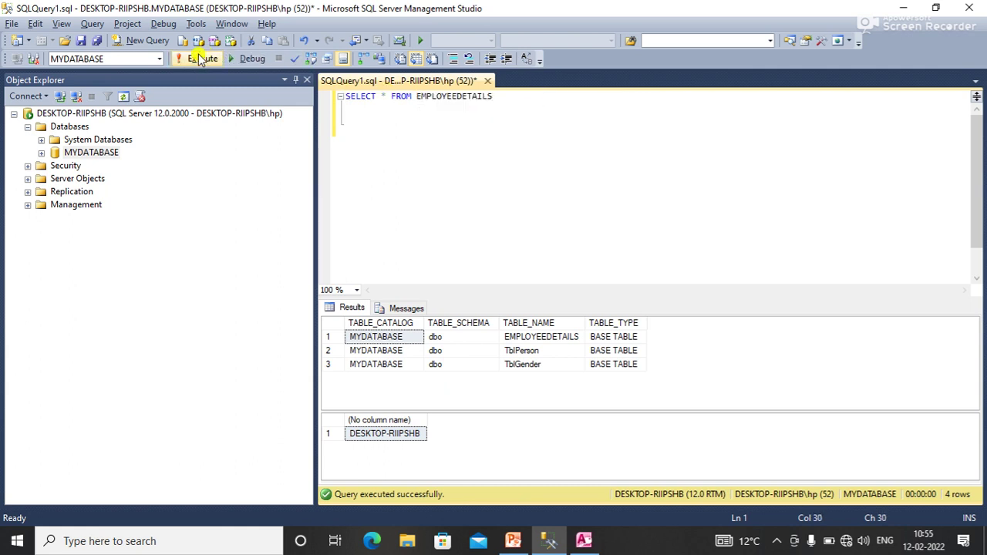
# Step: Run the EMPLOYEEDETAILS query, scroll through its 21 rows, and return to Access
pyautogui.click(199, 60)
pyautogui.moveTo(971, 351); pyautogui.dragTo(974, 431)
pyautogui.hotkey('alt', 'Tab')
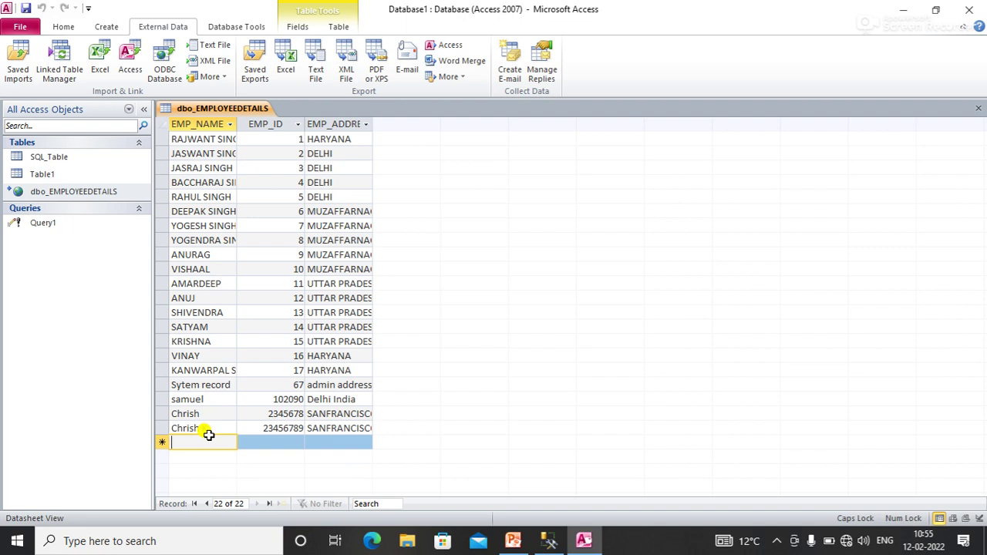
# Step: Add a record with the employee's name, EMP_ID 6070 and address USA, save it, then switch to SSMS
pyautogui.write('T')
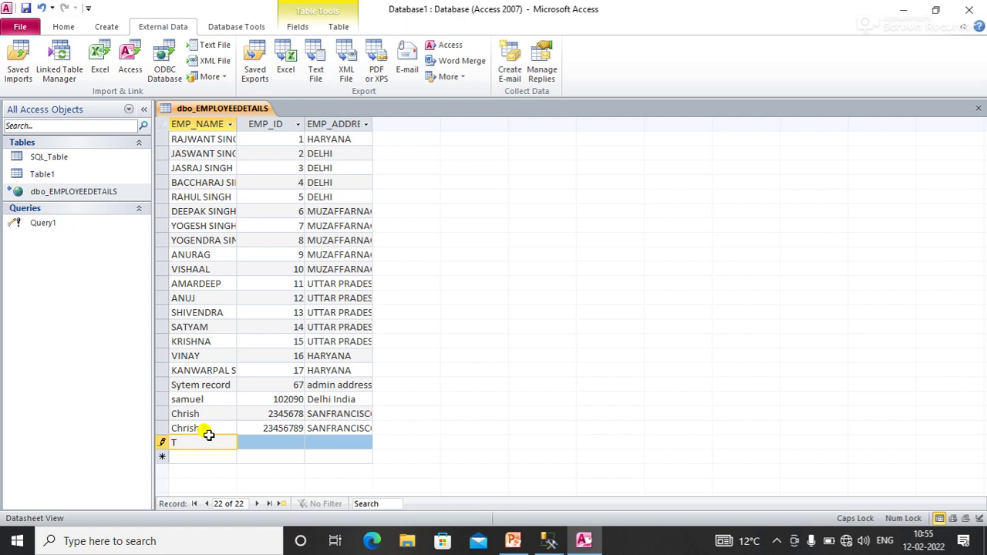
pyautogui.write('OMM')
pyautogui.press('BackSpace')
pyautogui.press('Tab')
pyautogui.write('6070')
pyautogui.press('Tab')
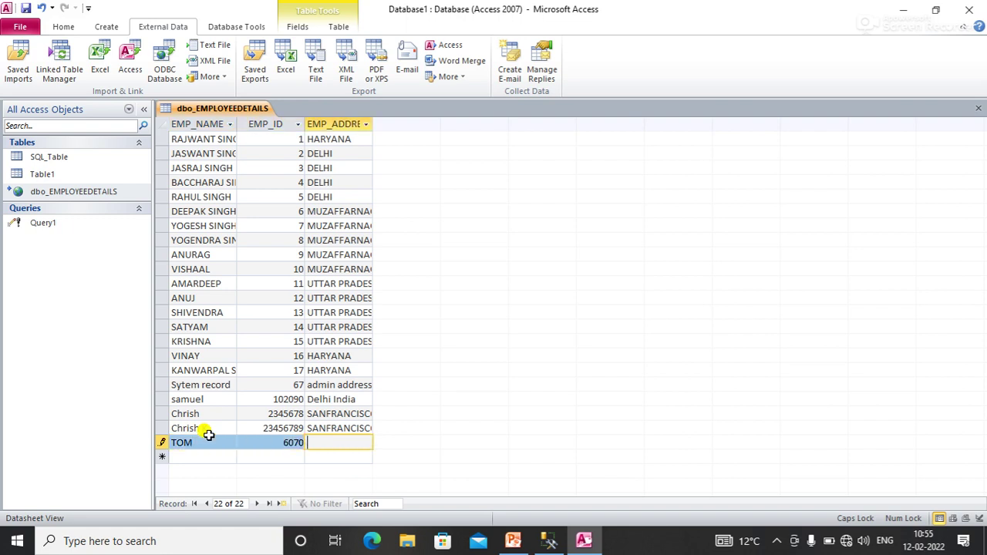
pyautogui.write('usa')
pyautogui.press('BackSpace')
pyautogui.press('BackSpace')
pyautogui.press('BackSpace')
pyautogui.write('USA')
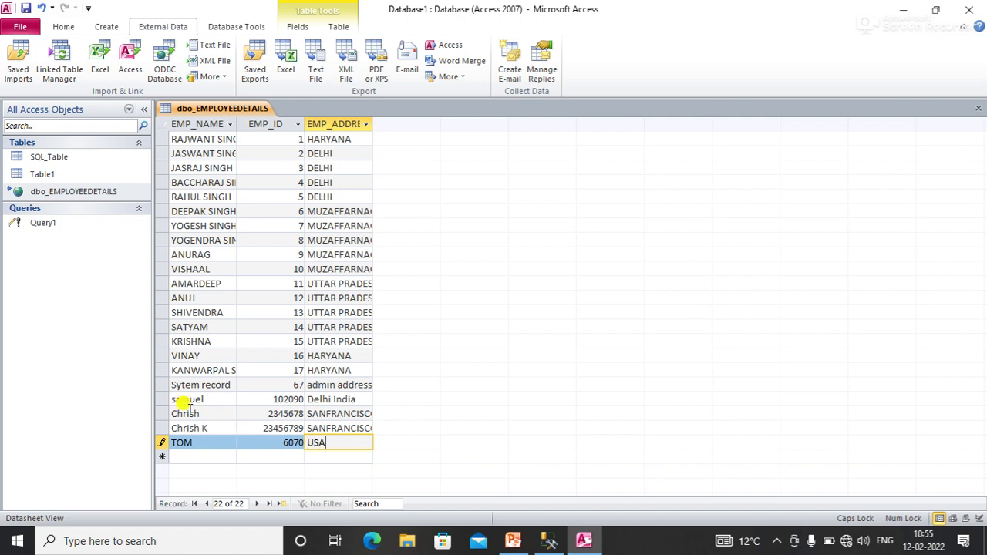
pyautogui.click(242, 311)
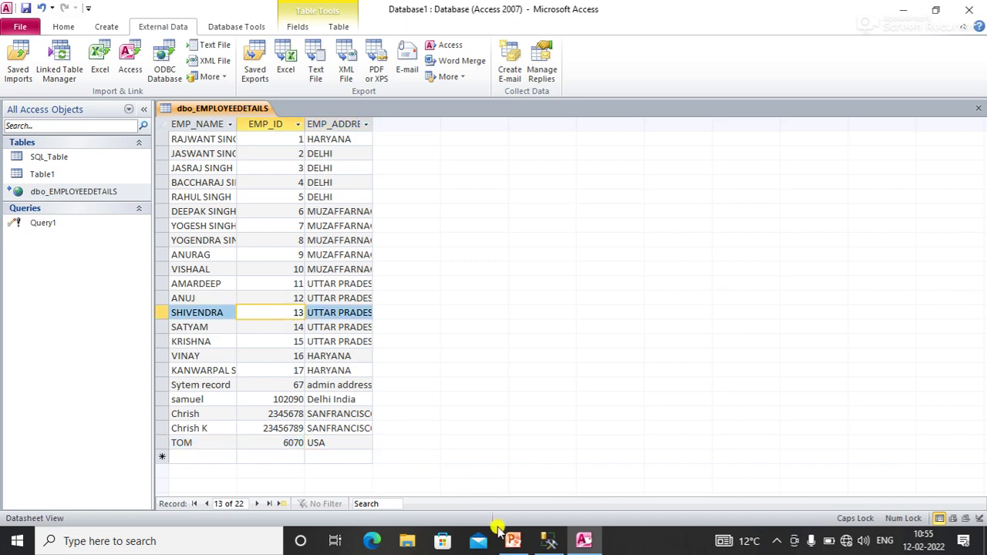
pyautogui.click(553, 544)
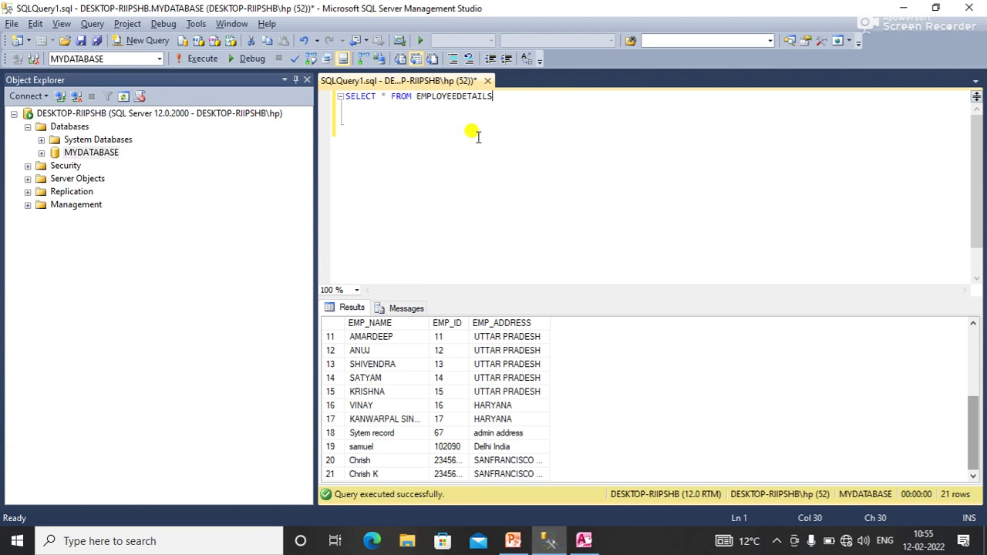
# Step: Rerun SELECT * FROM EMPLOYEEDETAILS and scroll to the new TOM row (ID 6070, USA)
pyautogui.click(202, 60)
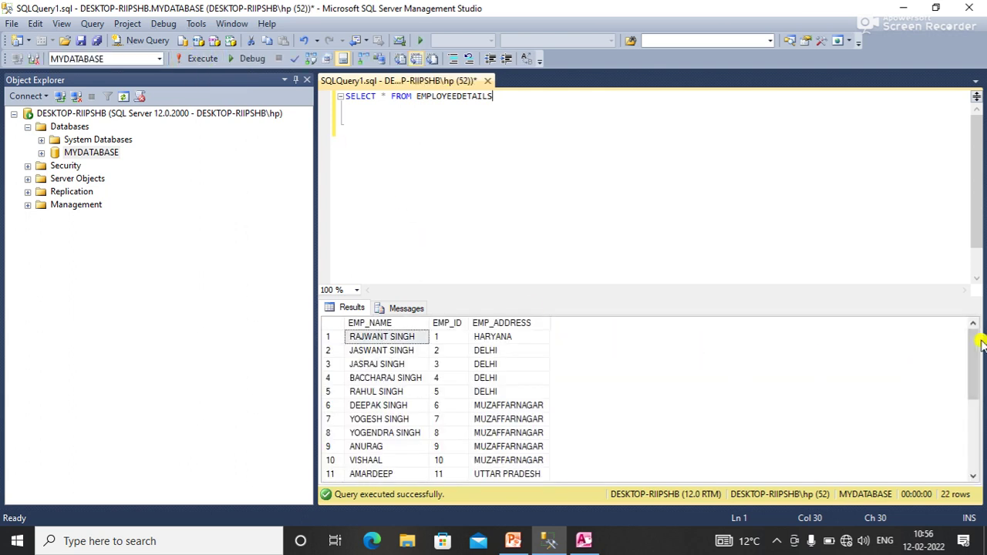
pyautogui.moveTo(976, 337); pyautogui.dragTo(971, 416)
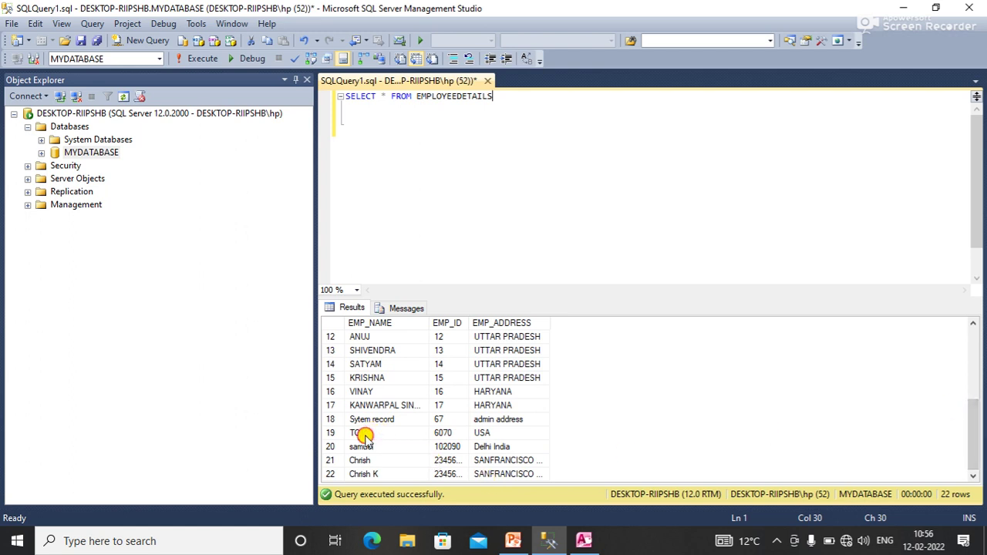